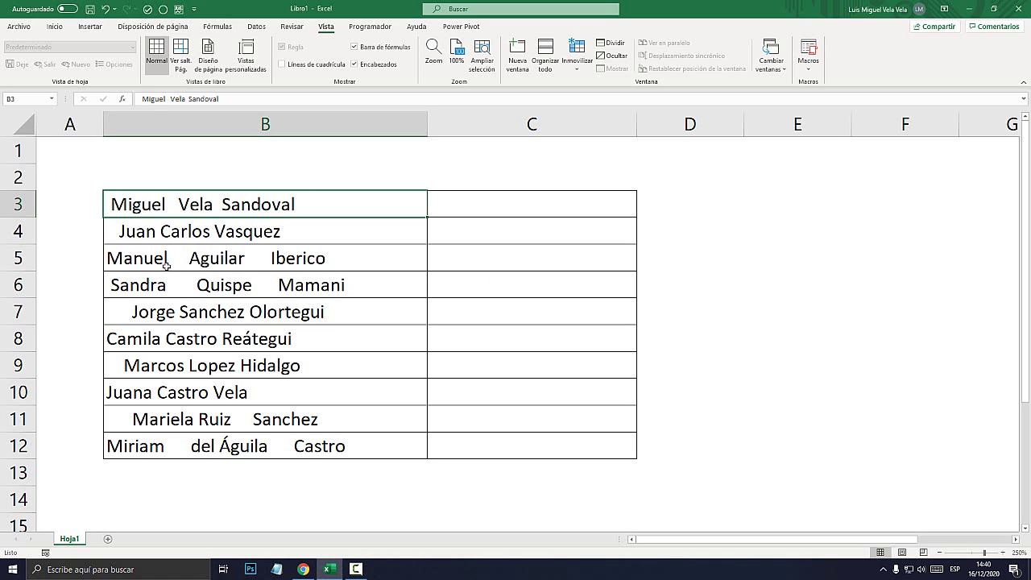
Inspect the leading and doubled spaces in the names in B4 and B5
double_click(136, 231)
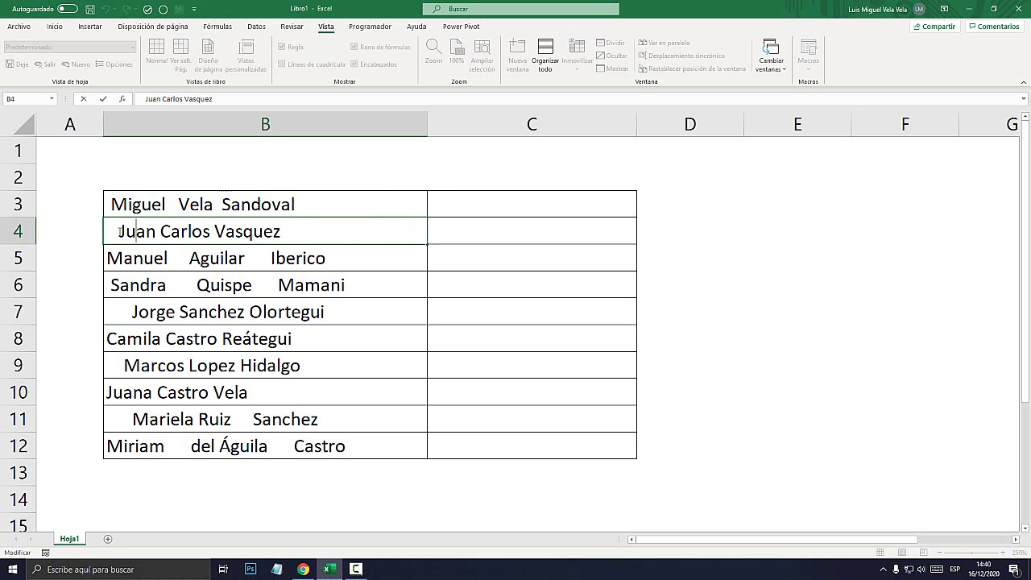
drag(119, 231, 107, 231)
double_click(337, 256)
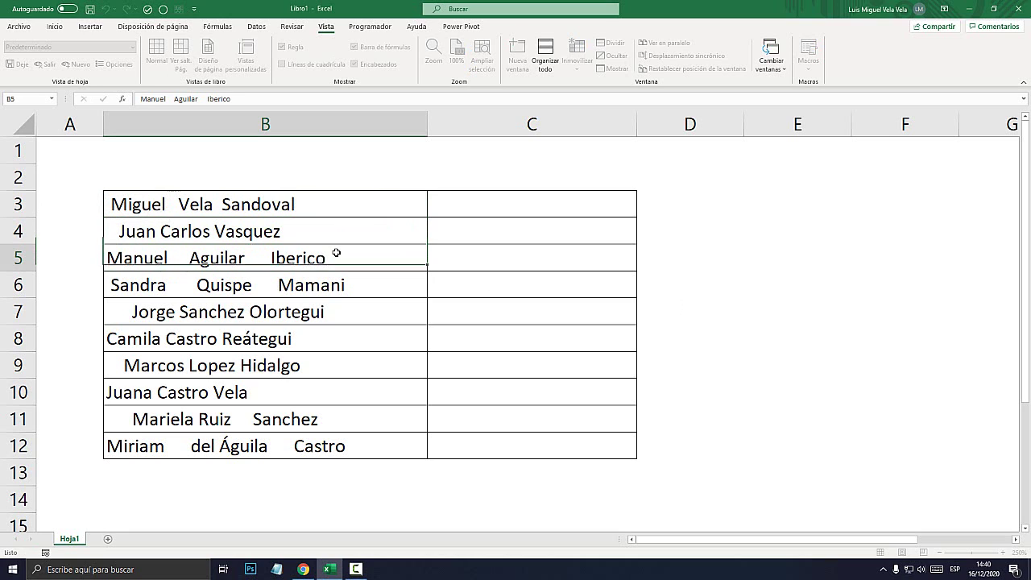
double_click(286, 230)
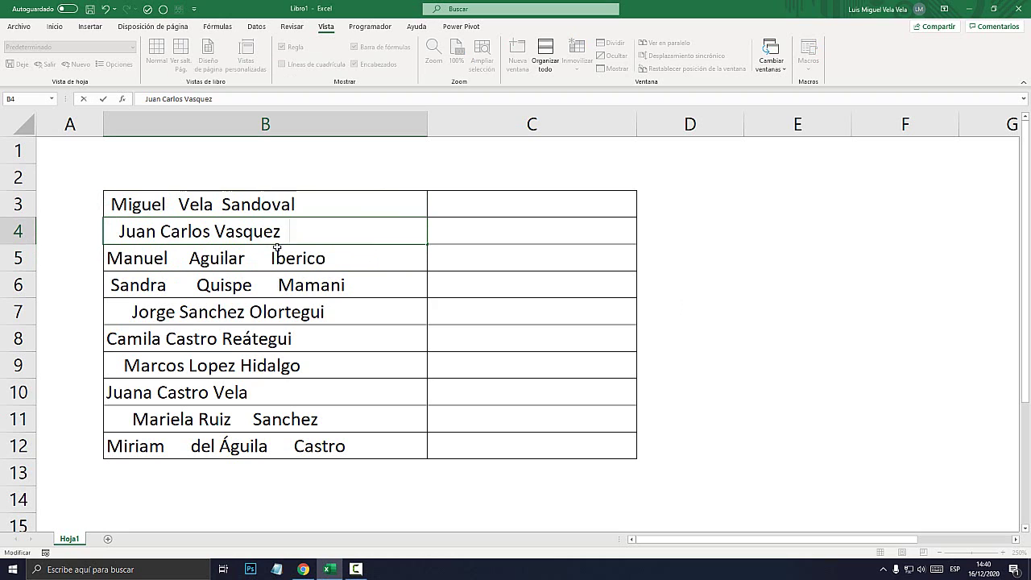
click(187, 258)
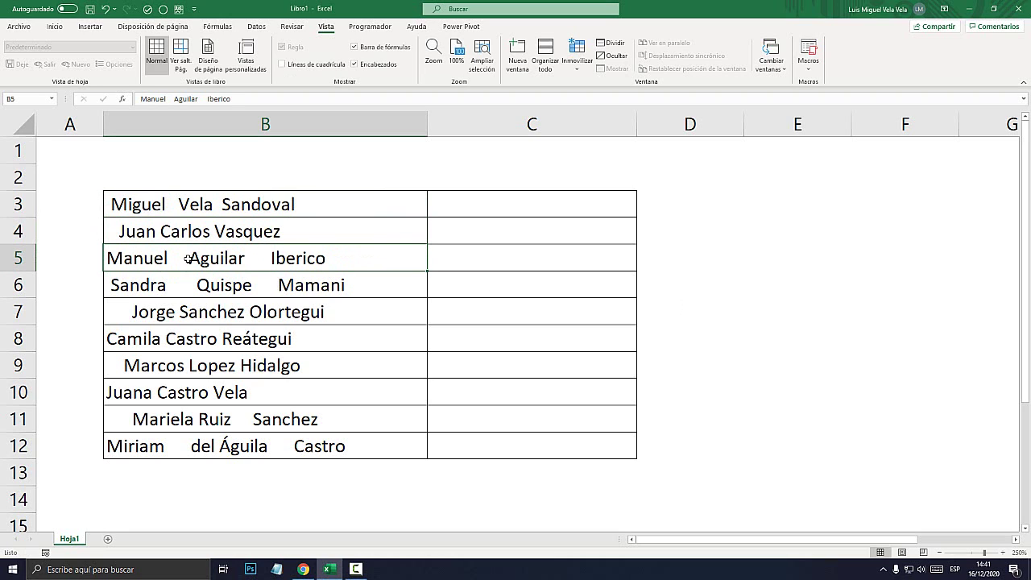
double_click(188, 258)
drag(187, 258, 168, 257)
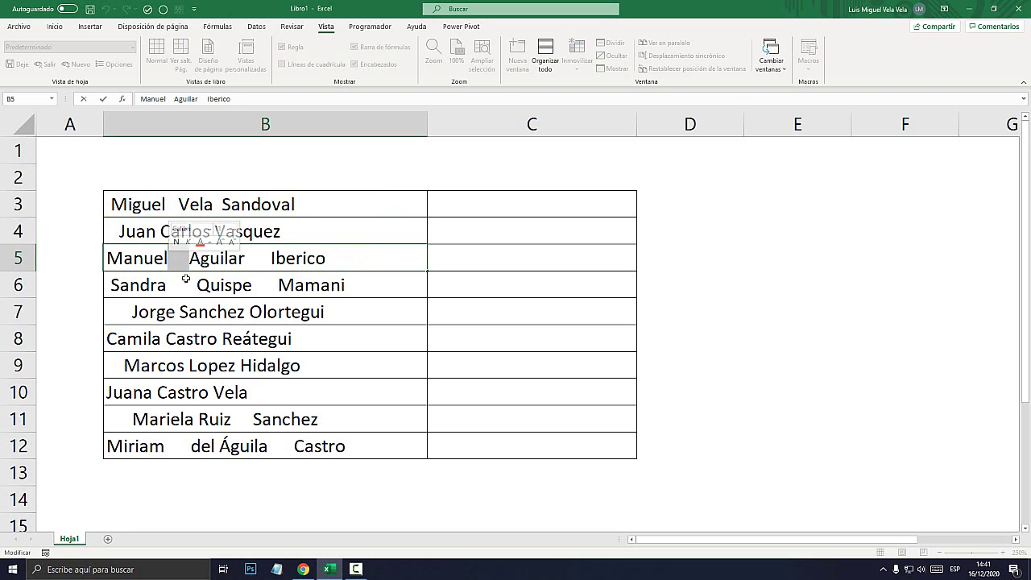
click(184, 259)
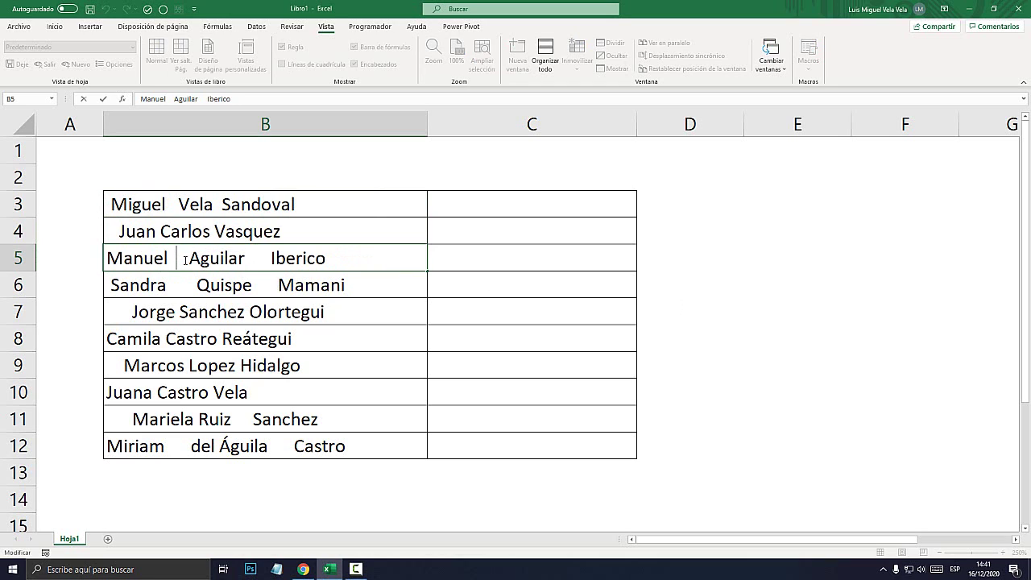
drag(185, 260, 172, 261)
click(188, 261)
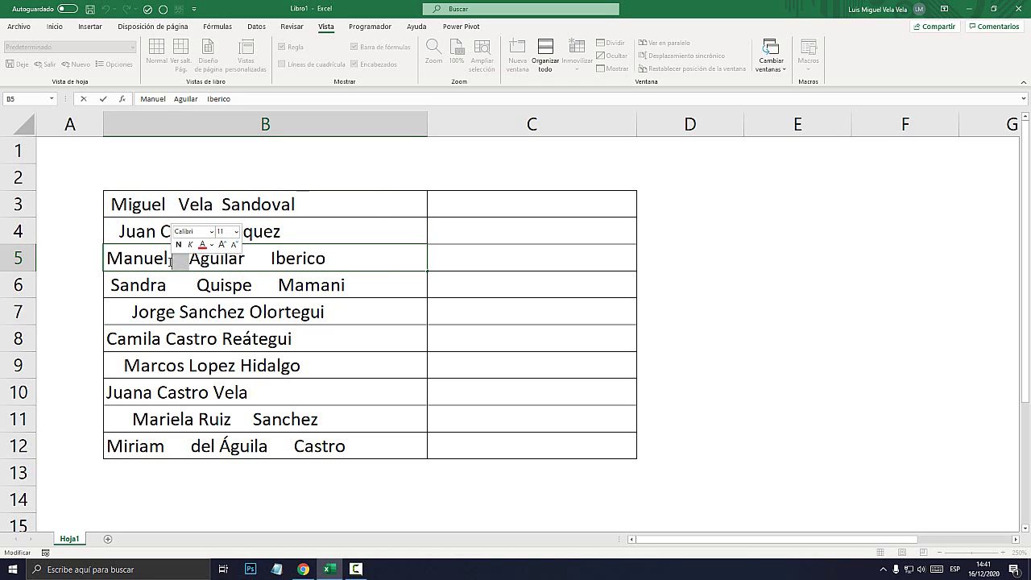
click(171, 259)
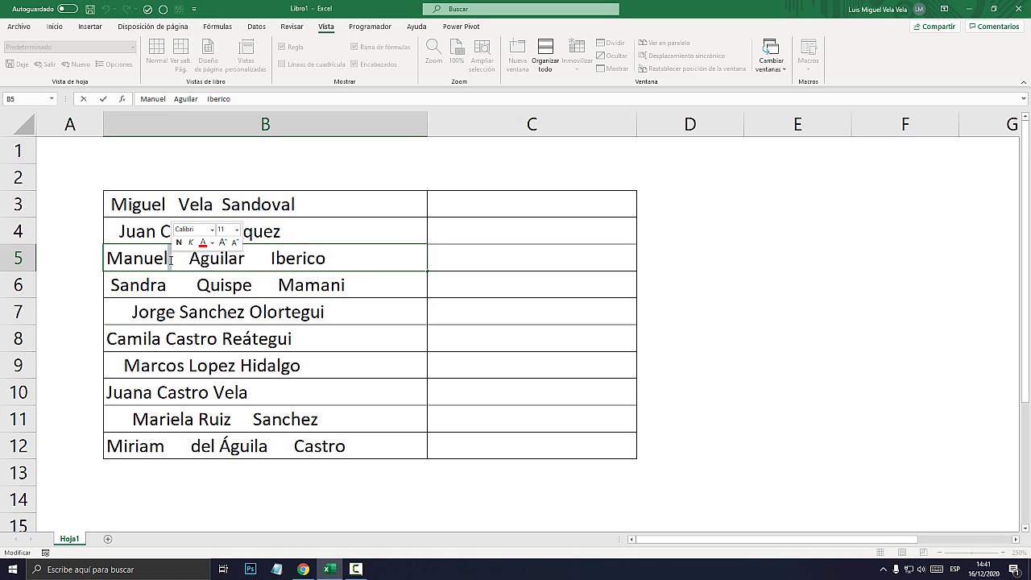
Enter =ESPACIOS(B3) in C3 and fill it down to C12
click(467, 196)
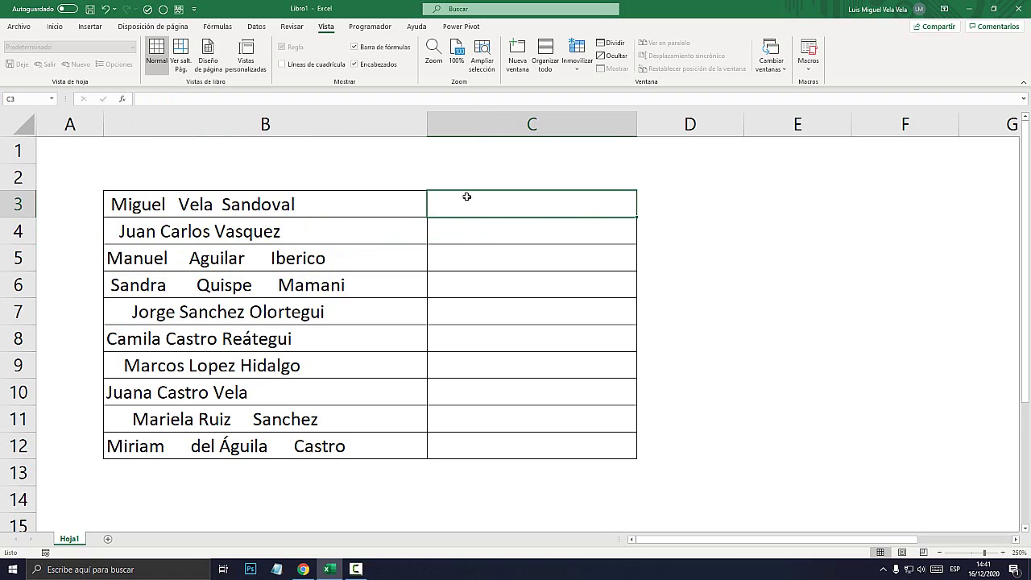
text(=)
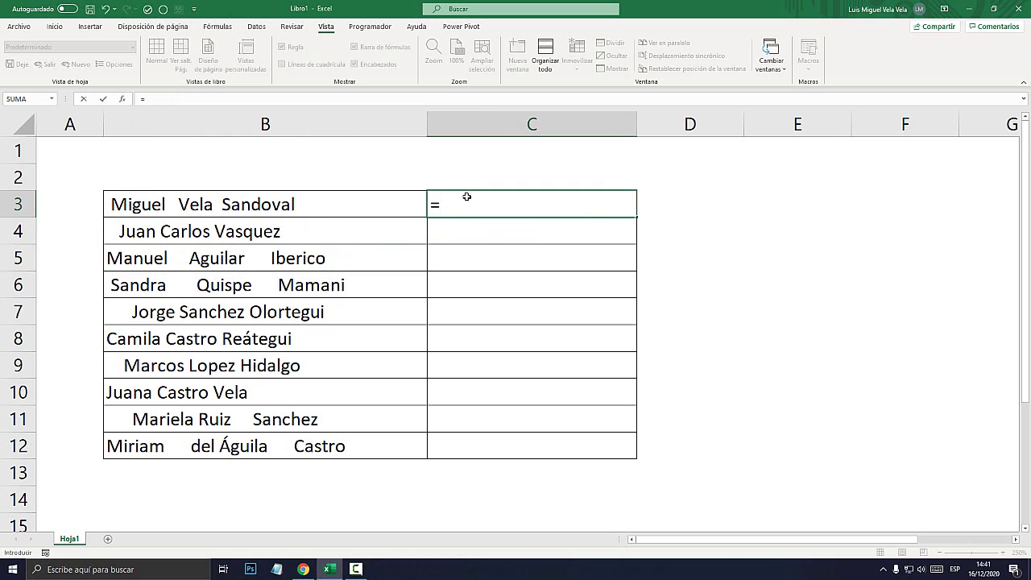
text(ESPAC)
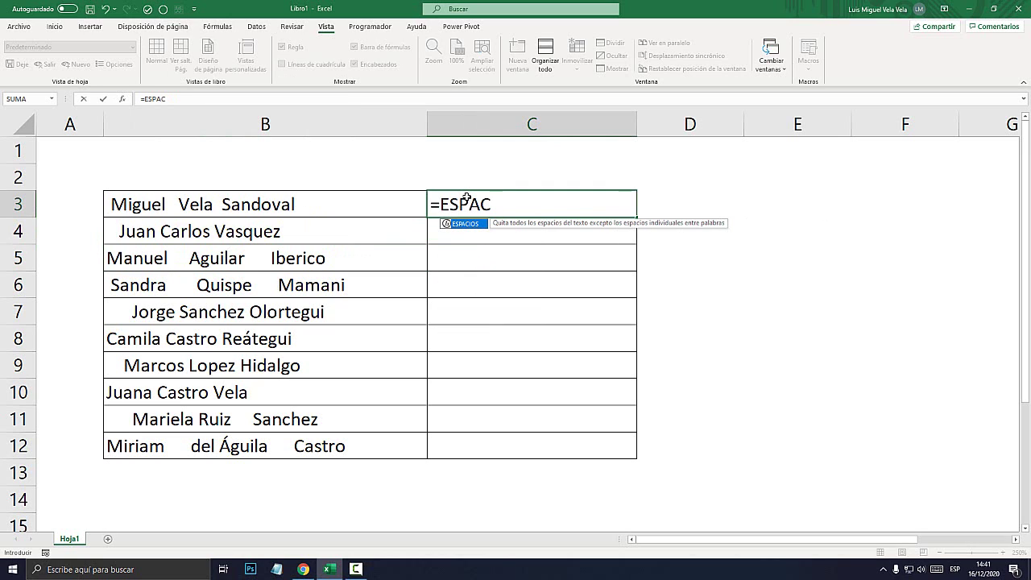
key(Tab)
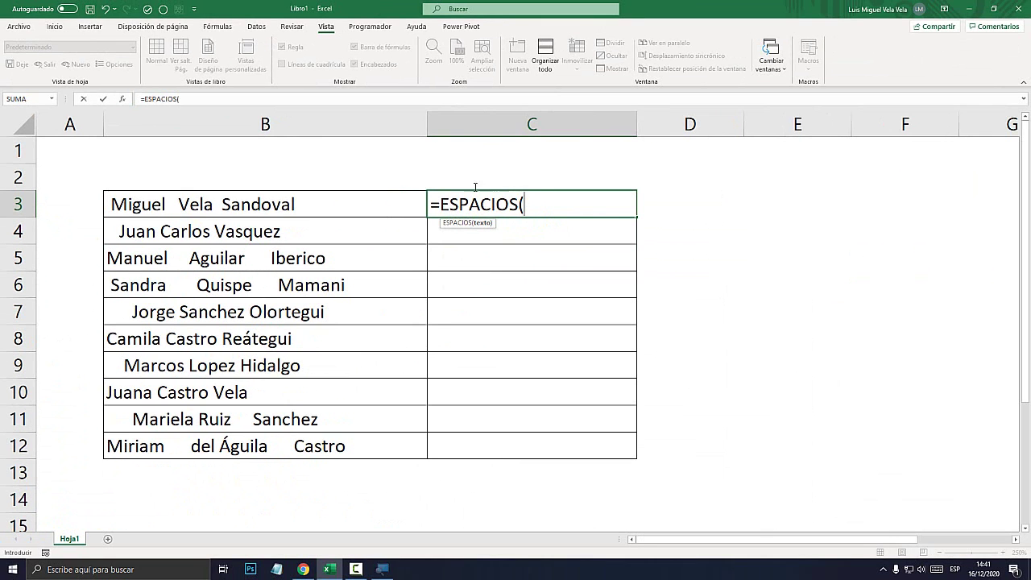
click(250, 203)
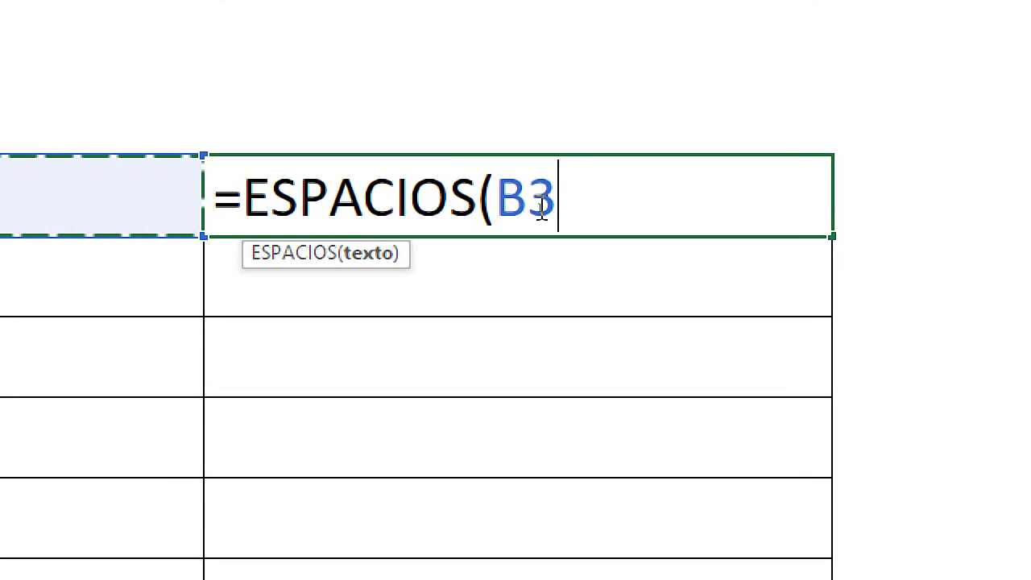
text())
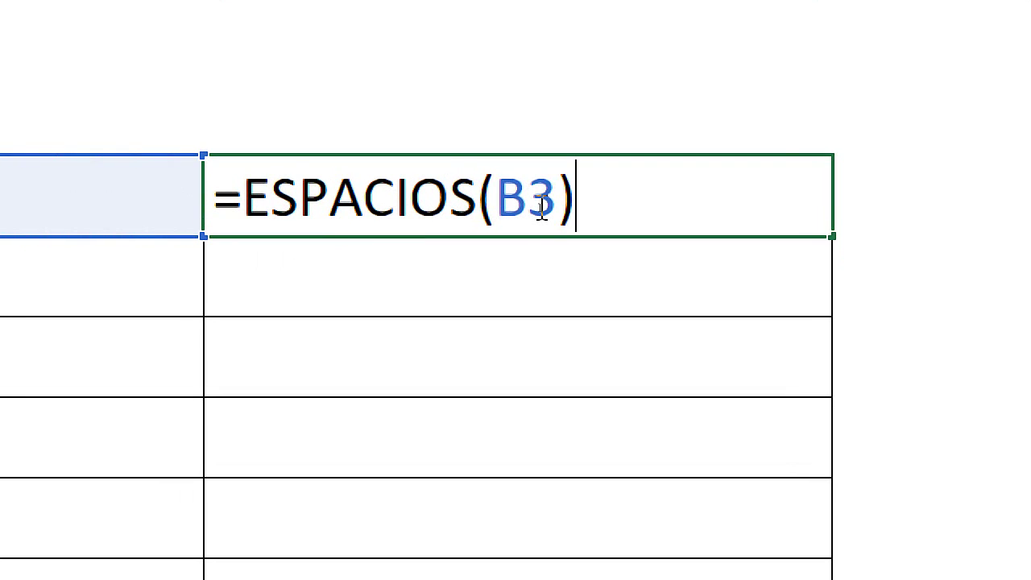
key(Return)
click(626, 211)
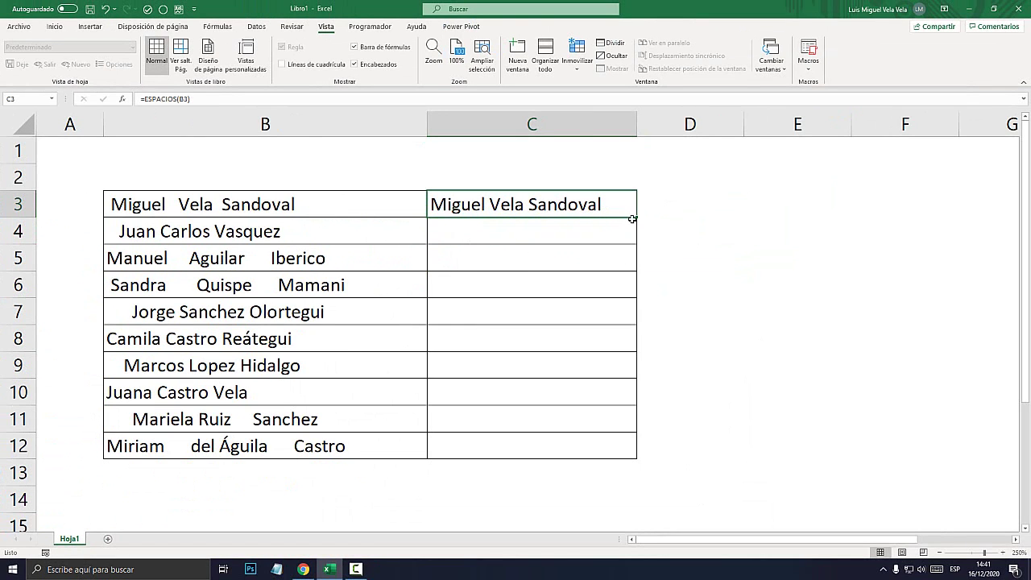
drag(636, 216, 637, 455)
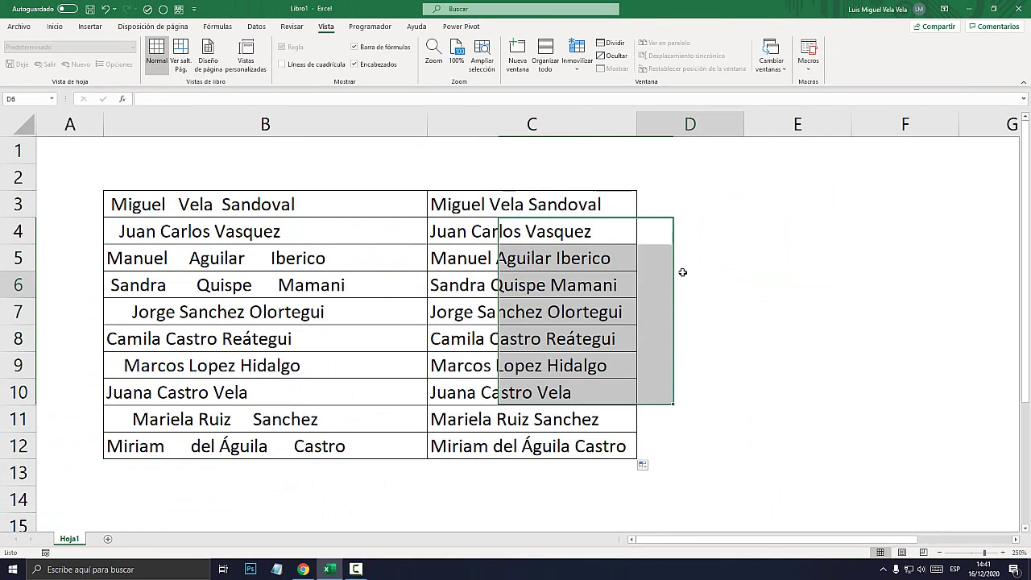
Verify the copied ESPACIOS formulas in C4 and C6 reference their rows, then select C3:C12
click(545, 206)
click(528, 230)
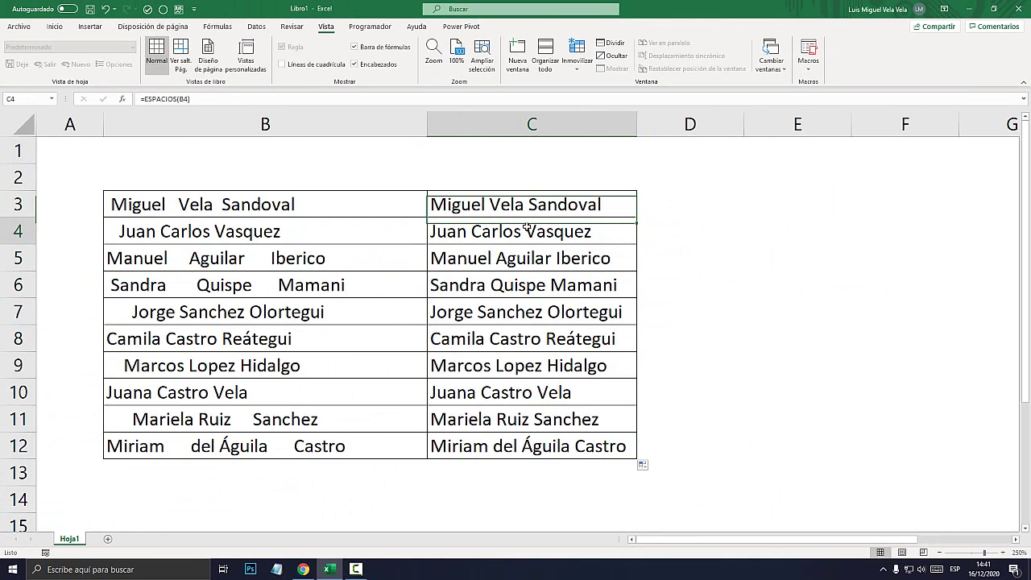
click(539, 281)
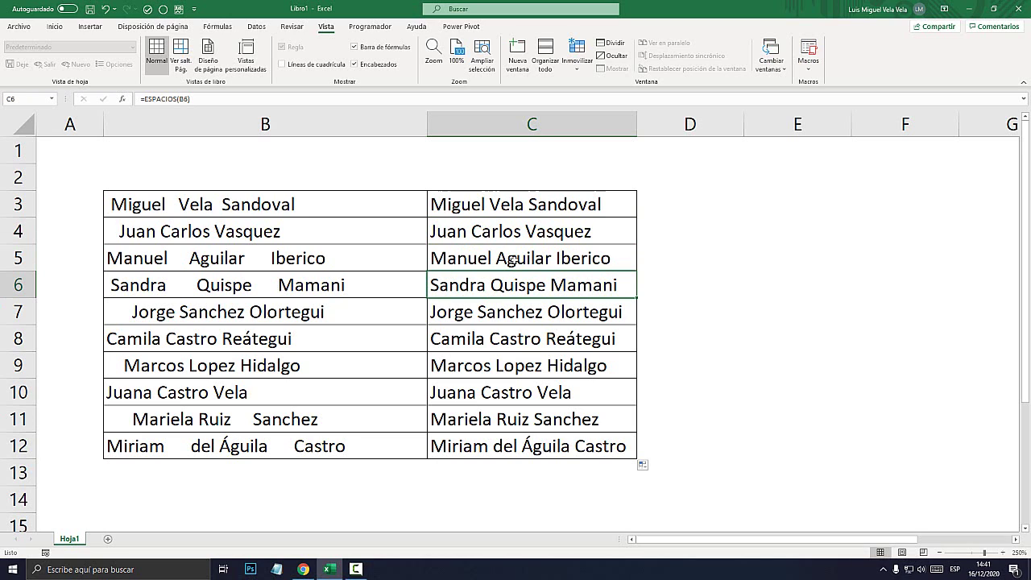
click(516, 206)
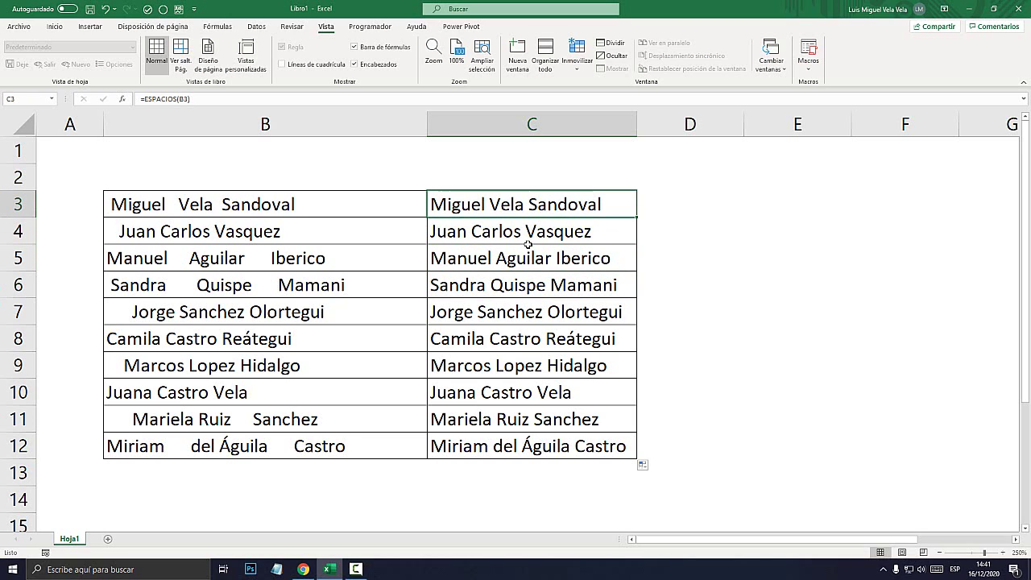
click(541, 234)
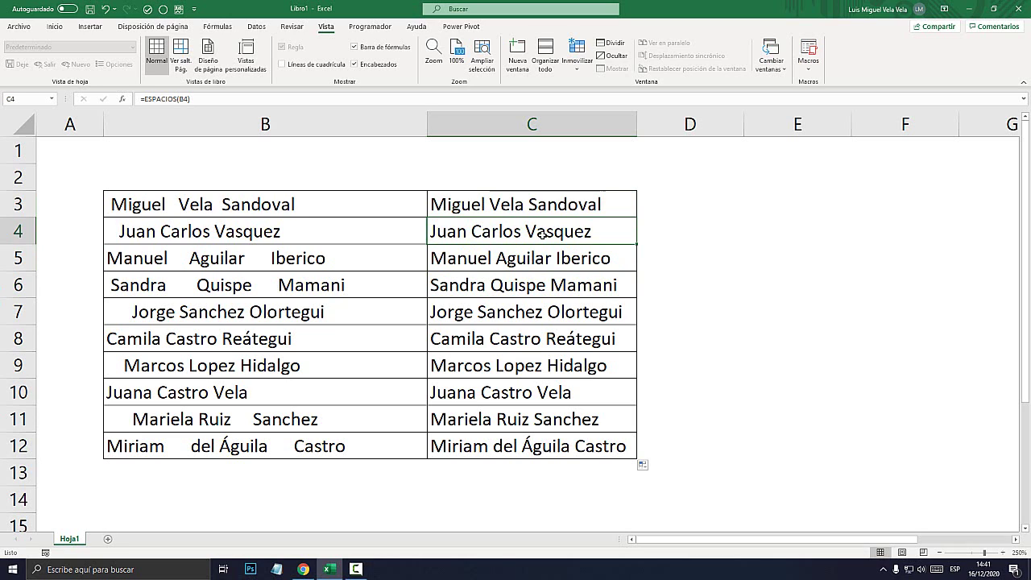
double_click(542, 235)
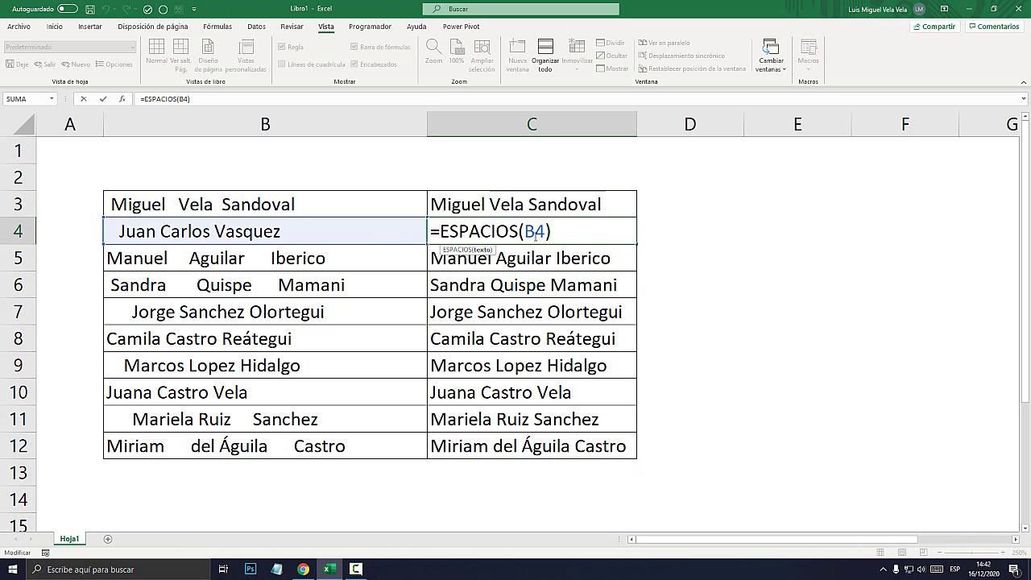
key(Escape)
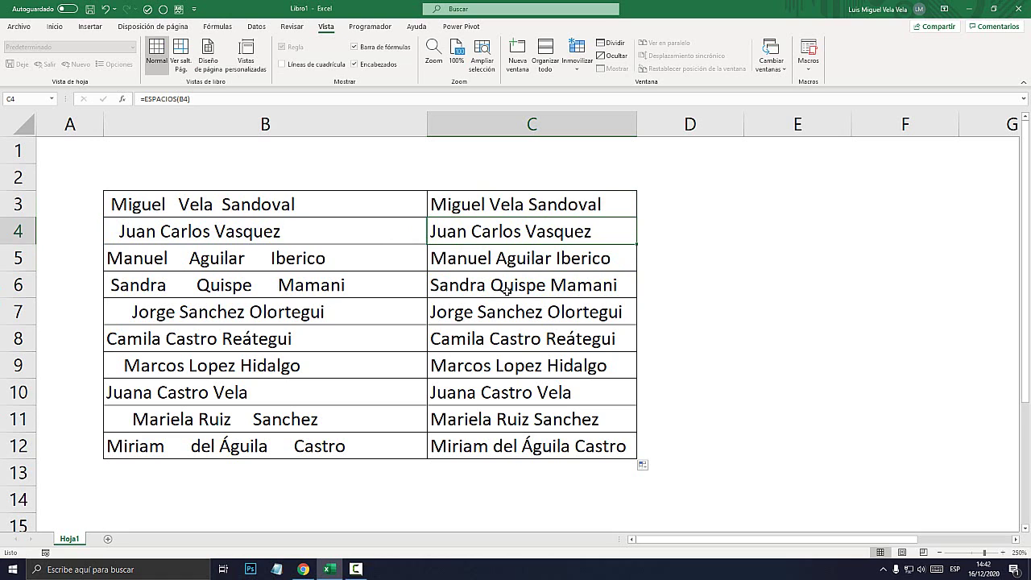
click(489, 207)
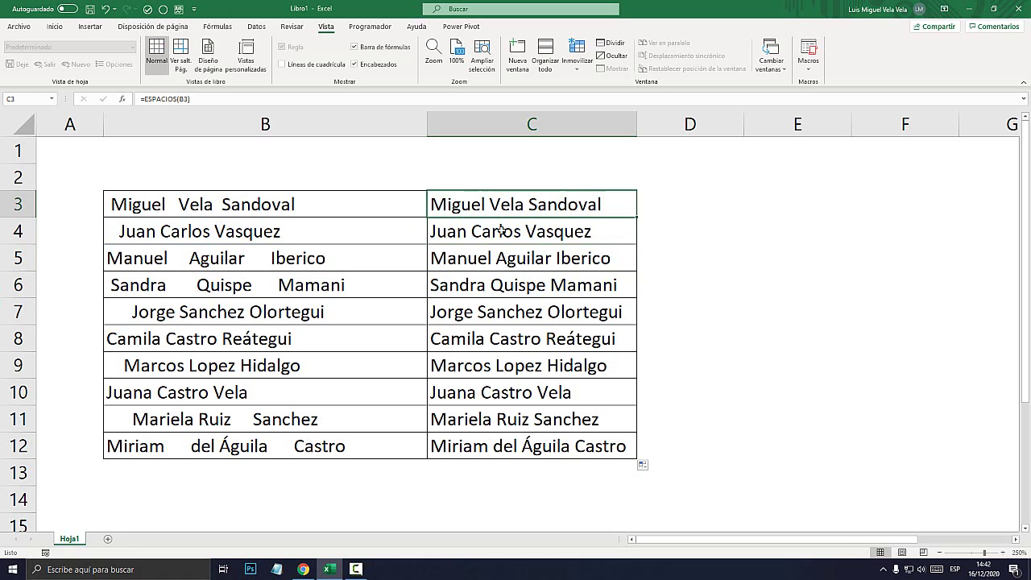
key(ctrl+shift+Down)
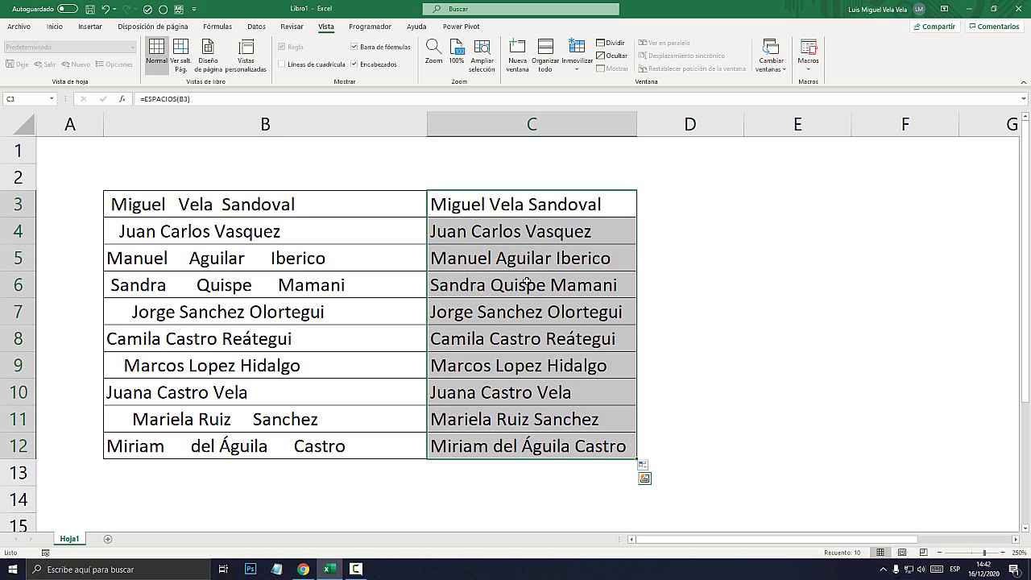
Copy C3:C12 and paste it into E3 using Pegar valores > Valores
right_click(504, 286)
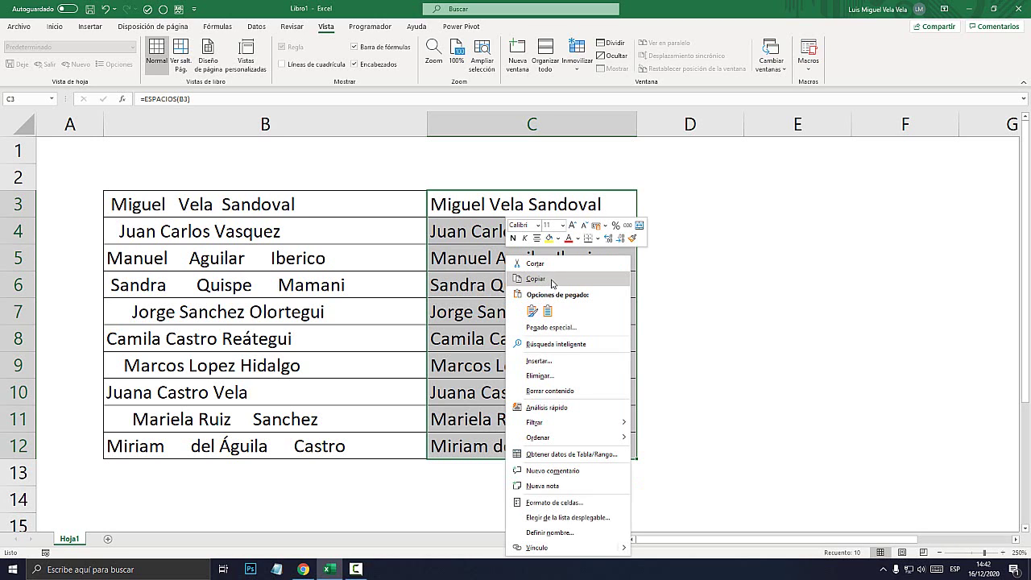
click(536, 279)
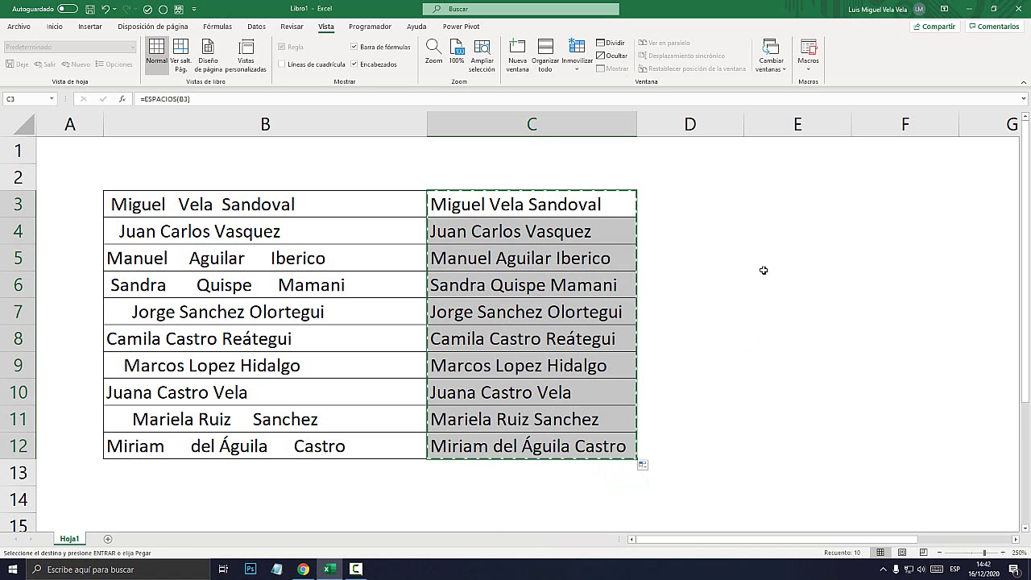
click(757, 207)
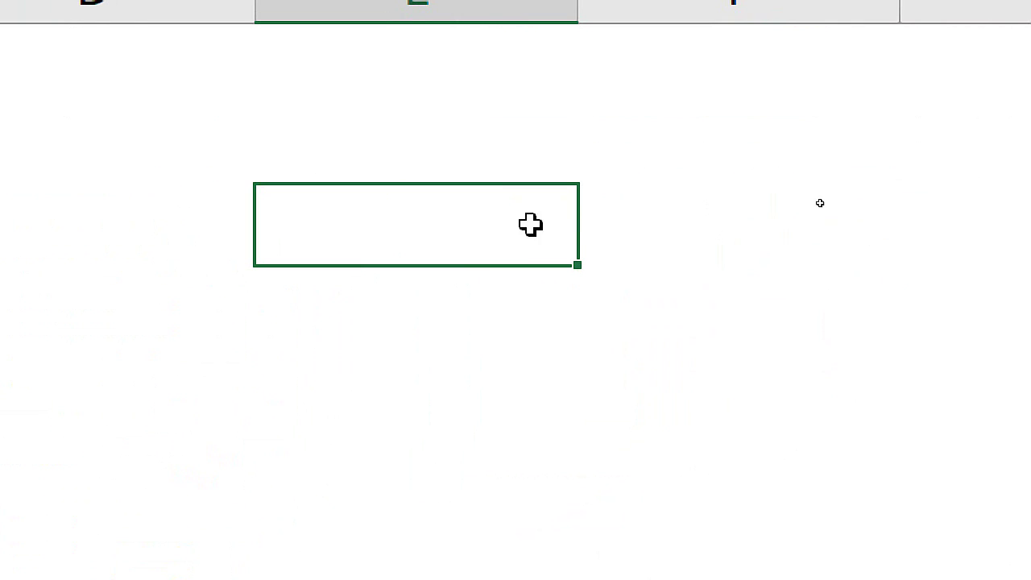
right_click(432, 218)
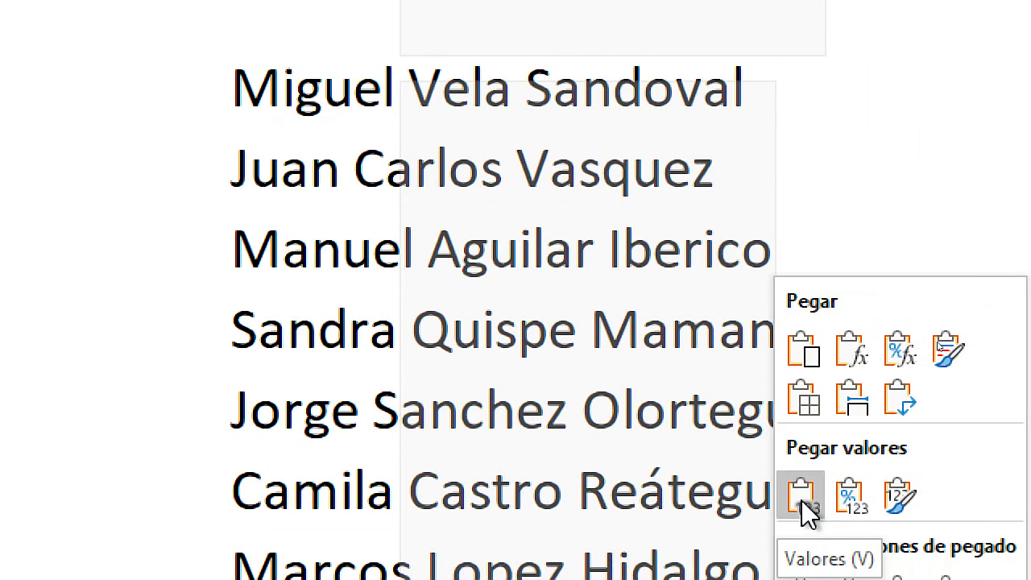
click(801, 499)
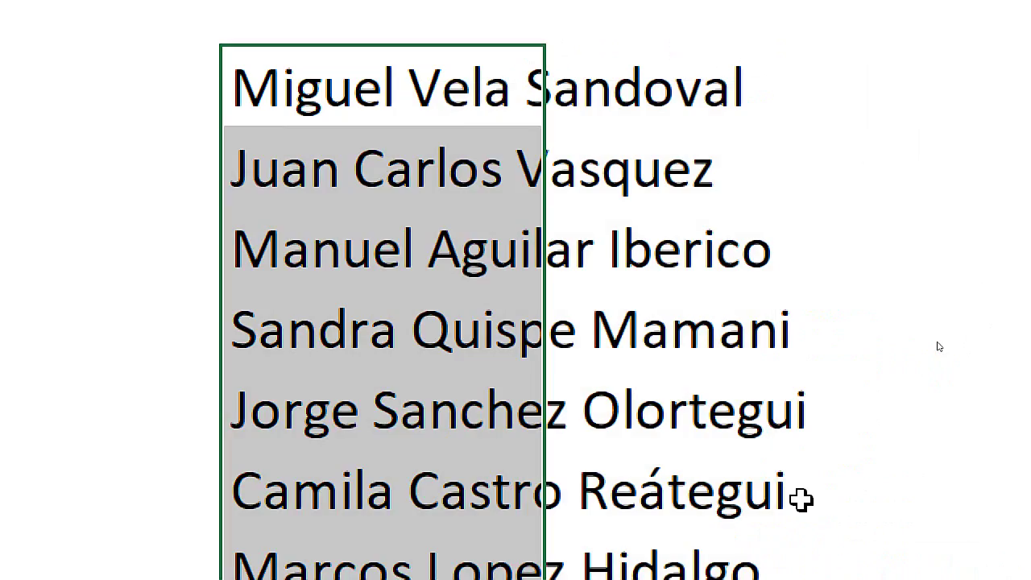
Confirm E3 now holds a plain text name rather than a formula
click(723, 267)
click(781, 202)
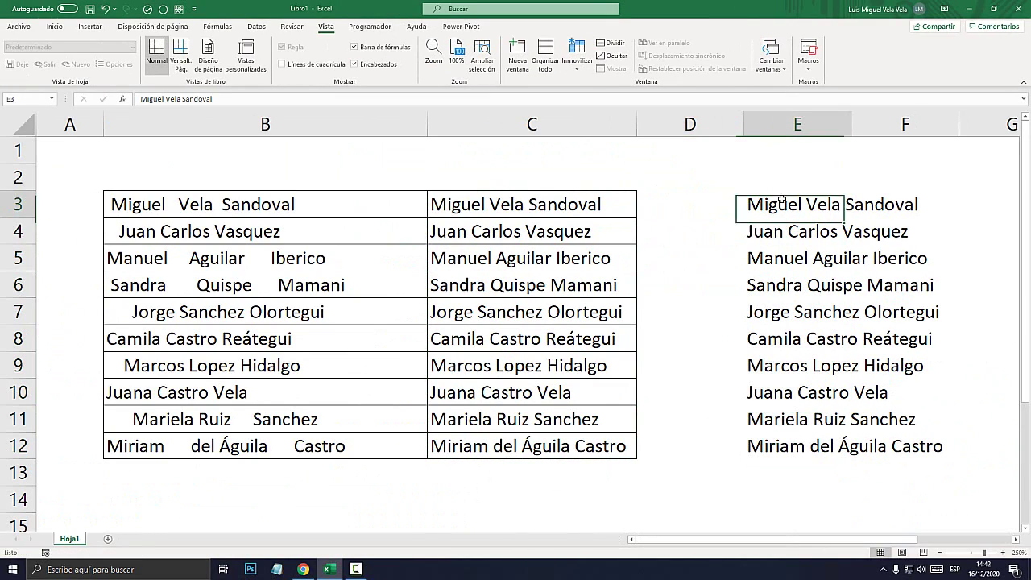
double_click(777, 203)
Check that the pasted values in E3 and E4 are plain cleaned names
drag(749, 203, 920, 212)
key(Escape)
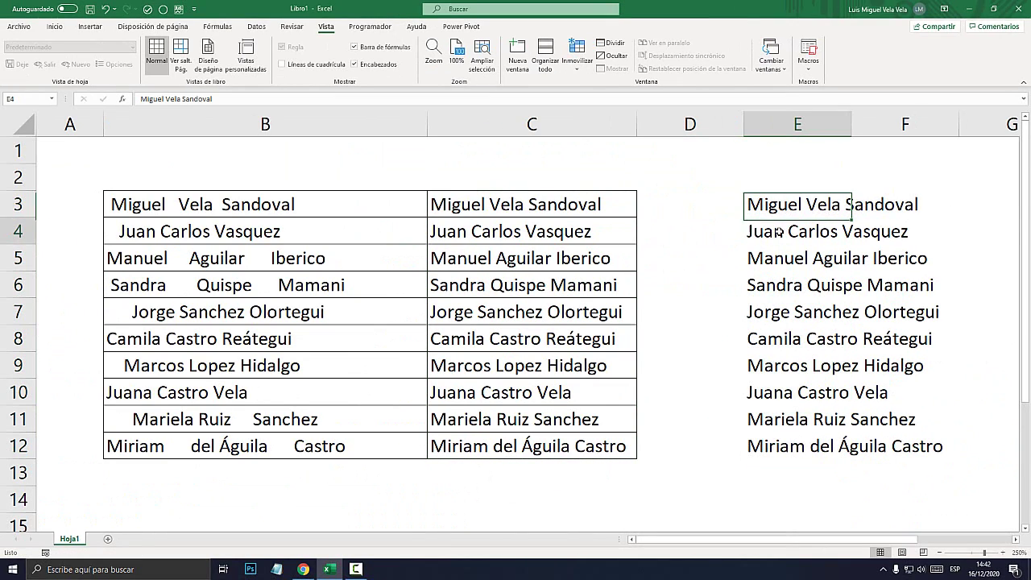
double_click(786, 232)
drag(748, 231, 918, 232)
click(757, 262)
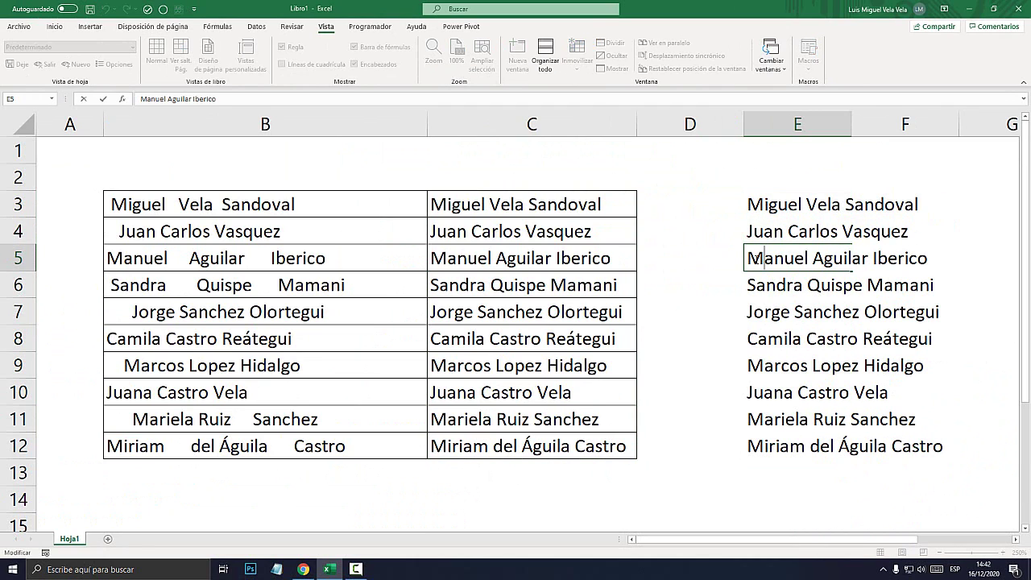
Copy the cleaned names in E3:E12 and paste them over B3:B12
mouse_move(757, 198)
mouse_down()
mouse_move(868, 424)
mouse_move(966, 467)
mouse_up()
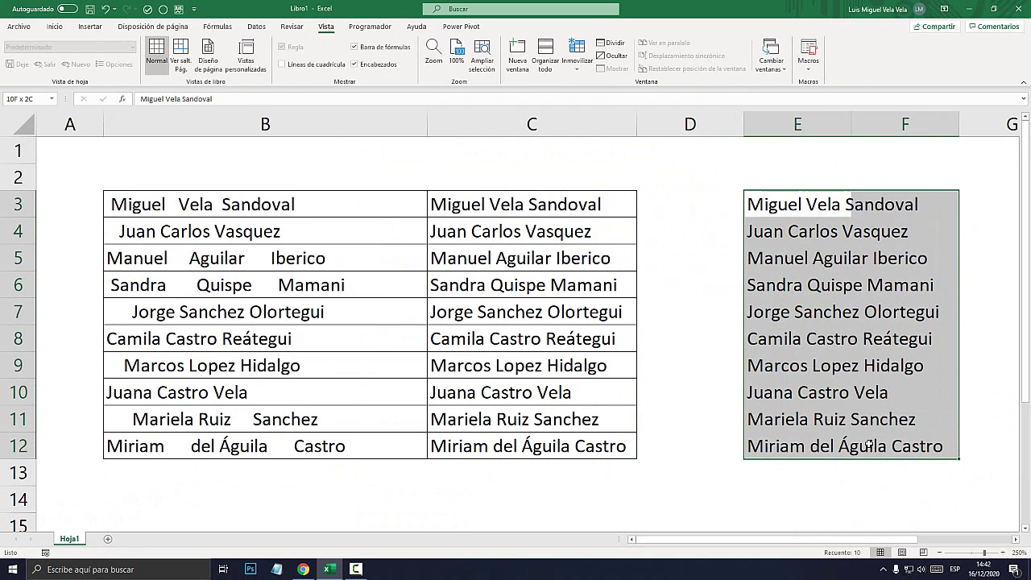
click(777, 365)
drag(761, 204, 783, 366)
drag(783, 426, 783, 448)
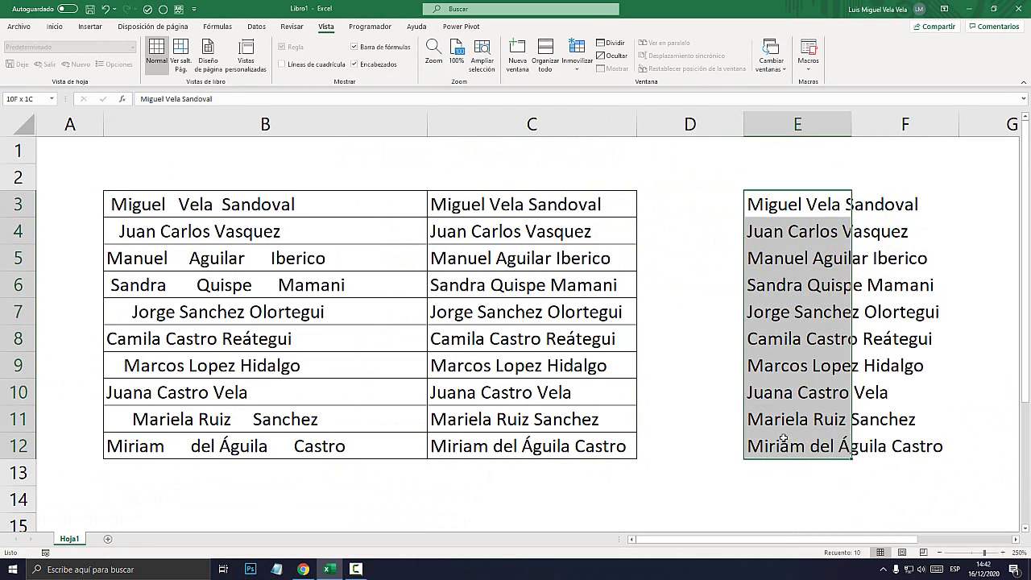
key(ctrl+c)
click(136, 205)
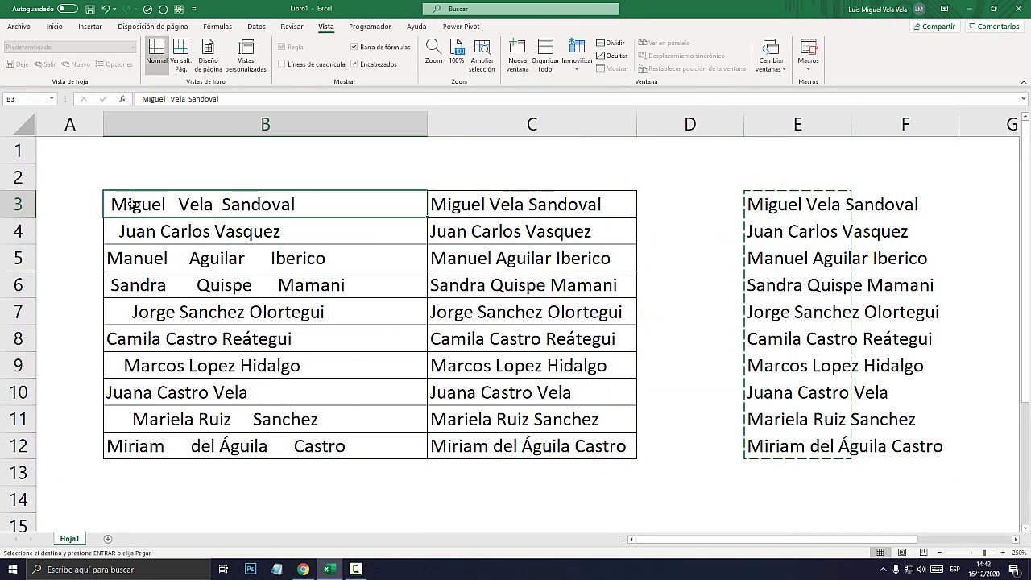
key(ctrl+v)
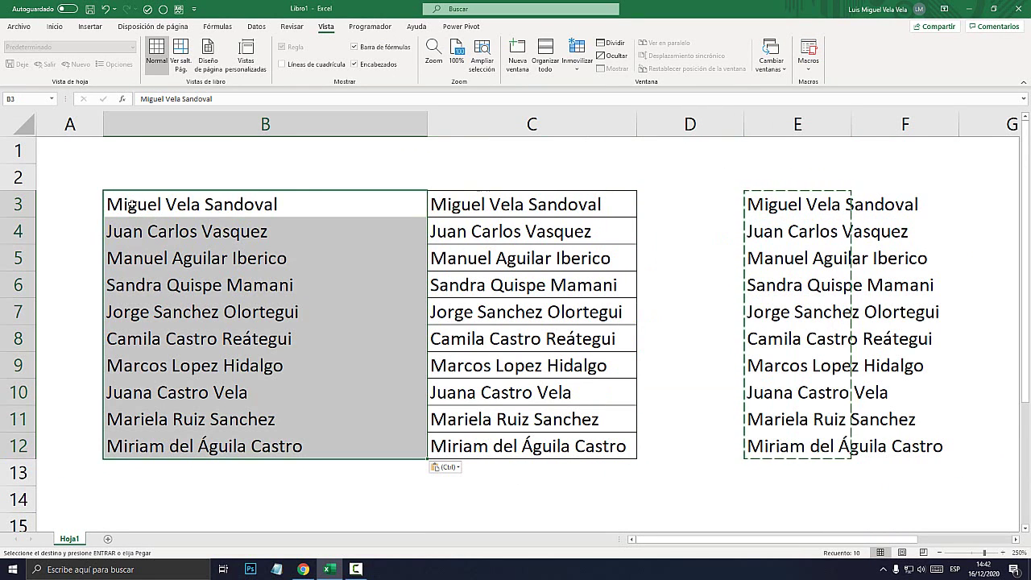
click(143, 169)
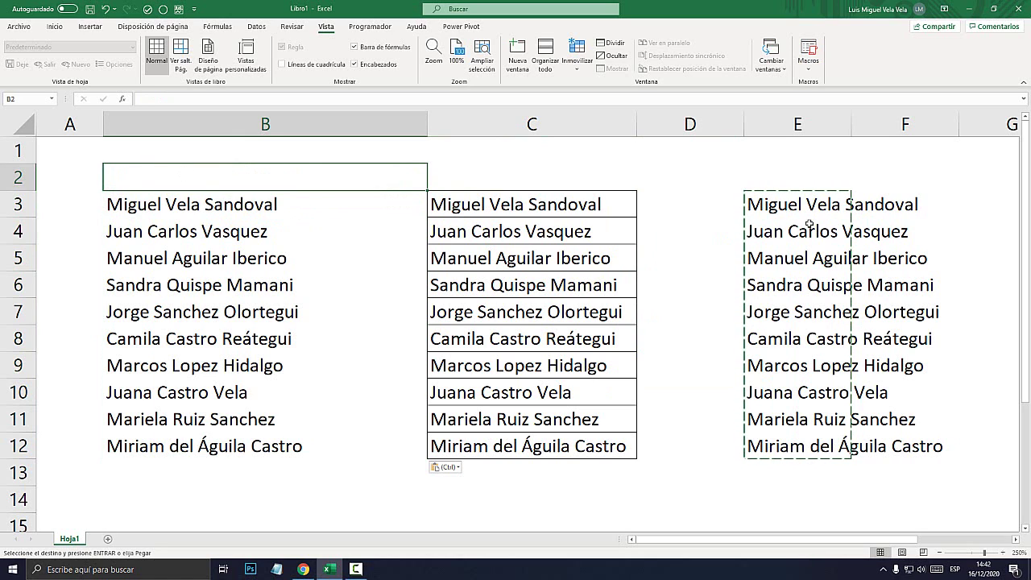
key(Escape)
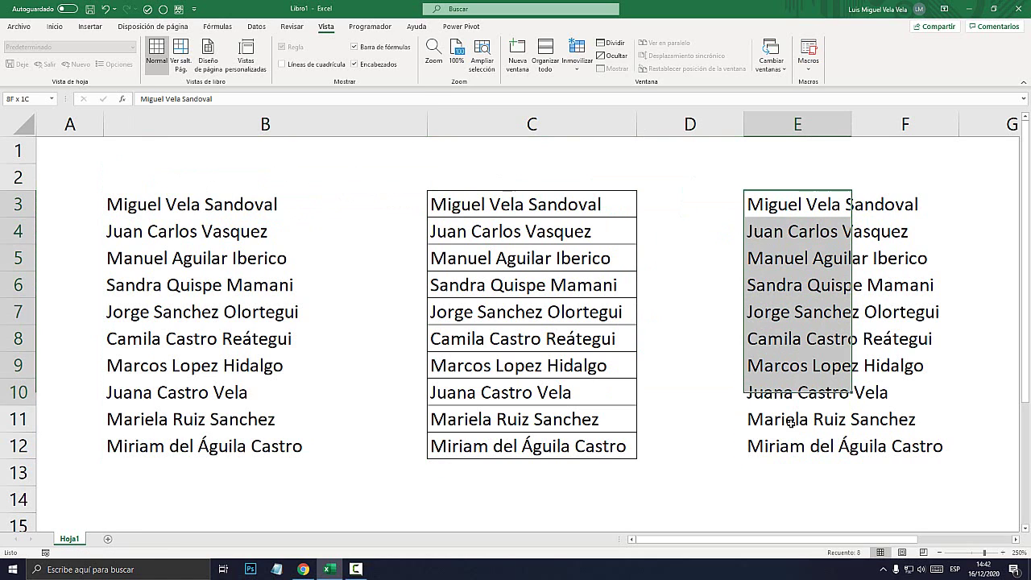
drag(783, 206, 793, 443)
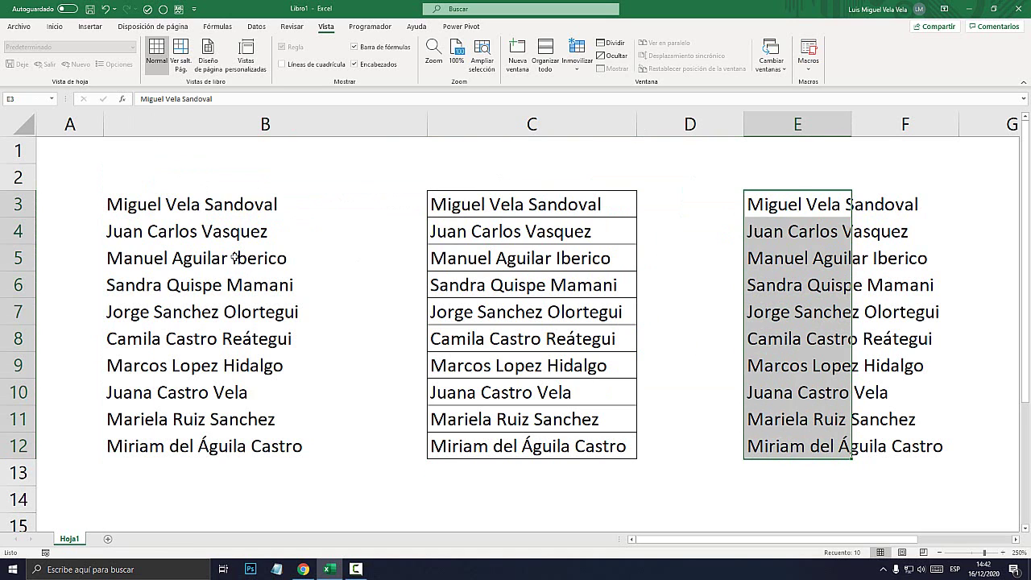
click(129, 201)
key(ctrl+shift+Down)
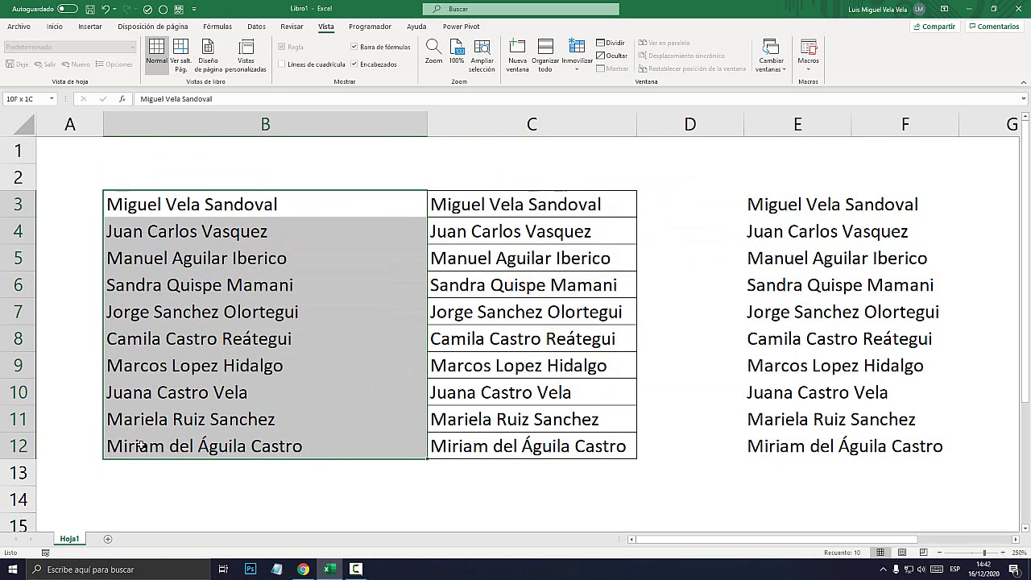